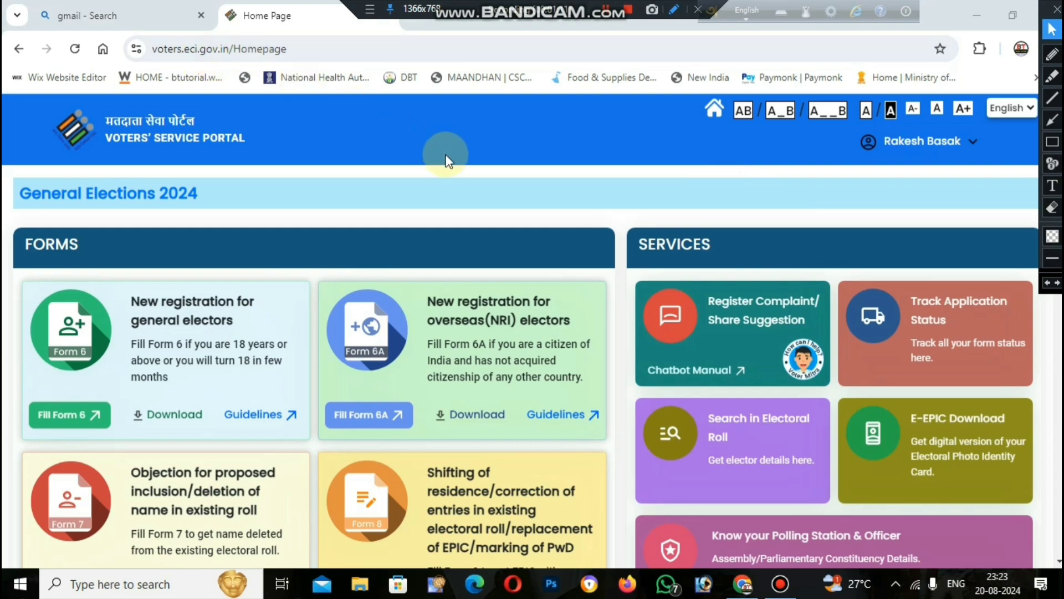
# Open Form 8 for shifting of residence, correction of entries, replacement of EPIC or marking of PwD.
pyautogui.scroll(-2, 446, 160)
pyautogui.scroll(-3, 605, 311)
pyautogui.scroll(5, 611, 308)
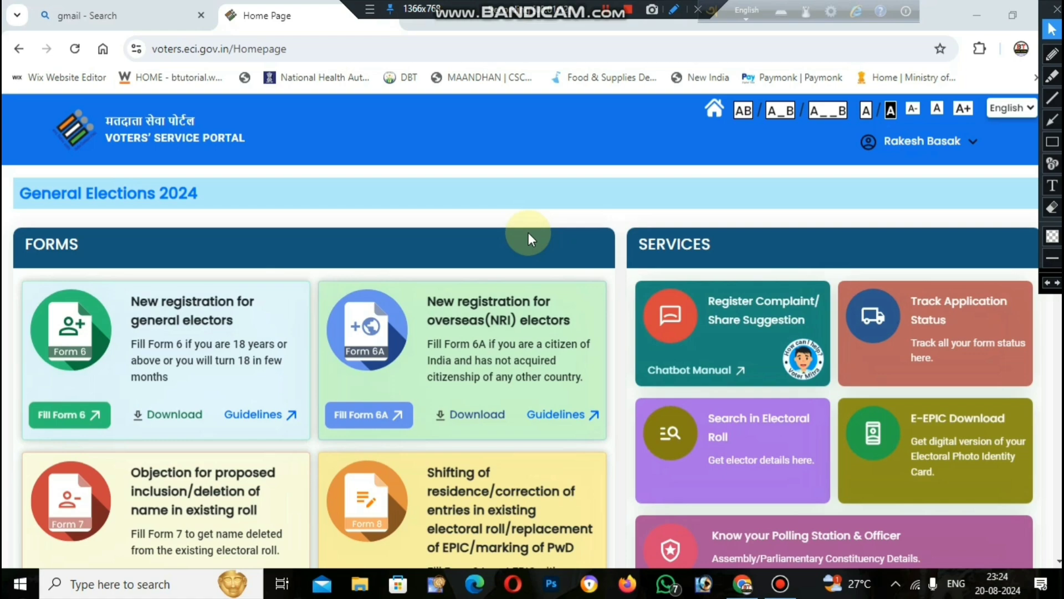
pyautogui.scroll(-3, 537, 239)
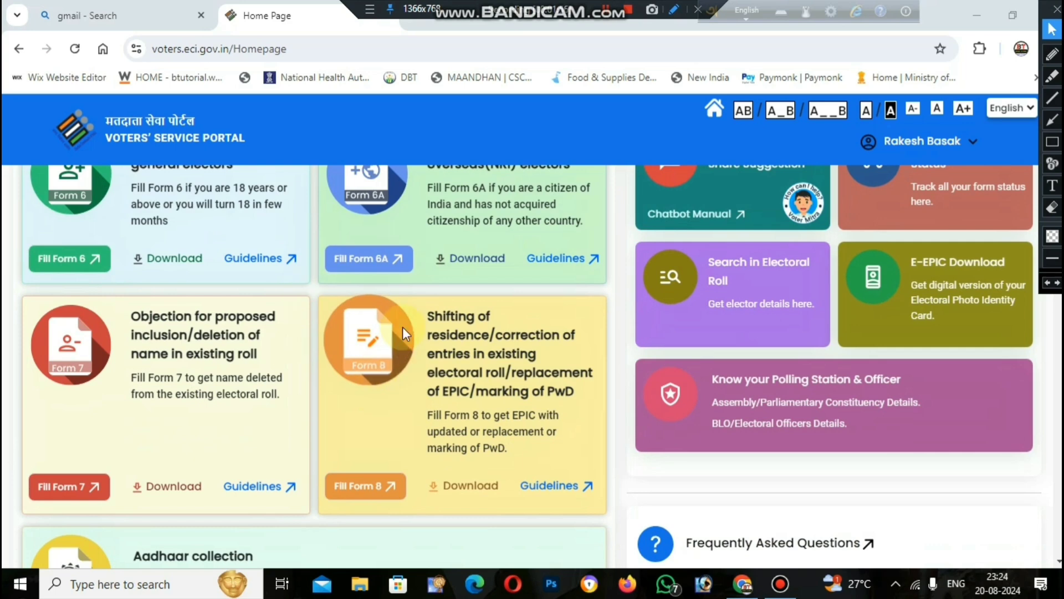
pyautogui.click(368, 489)
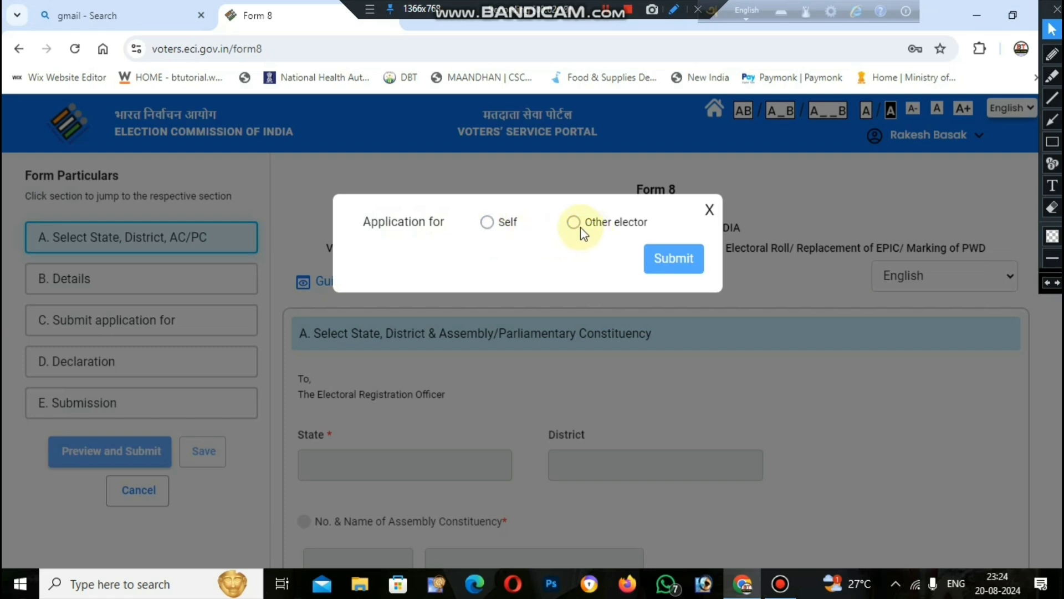
# Set the Form 8 application to Self, submit the EPIC number and accept the matching elector record.
pyautogui.click(487, 222)
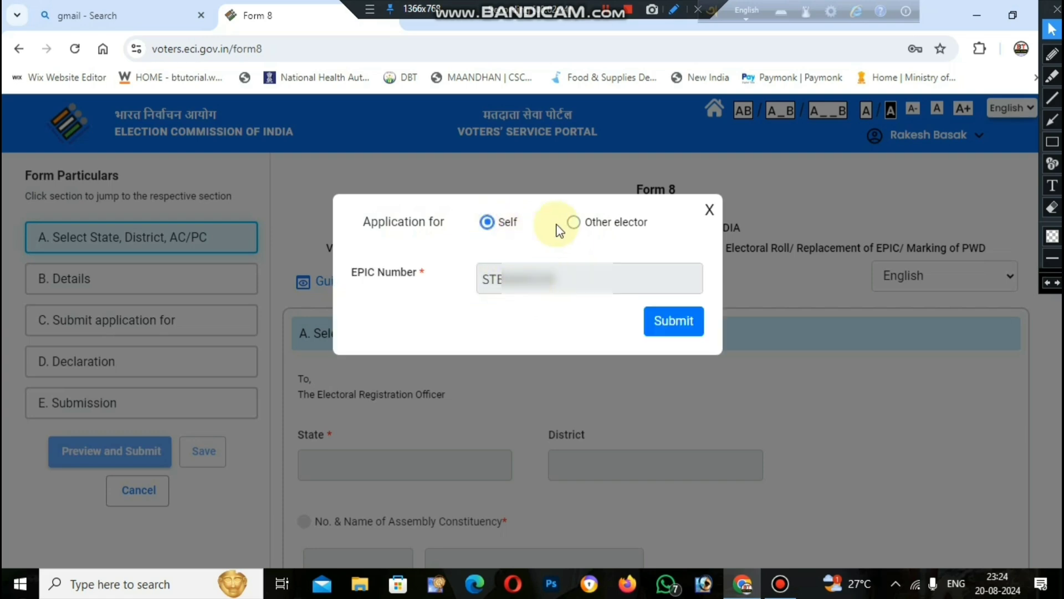
pyautogui.click(573, 223)
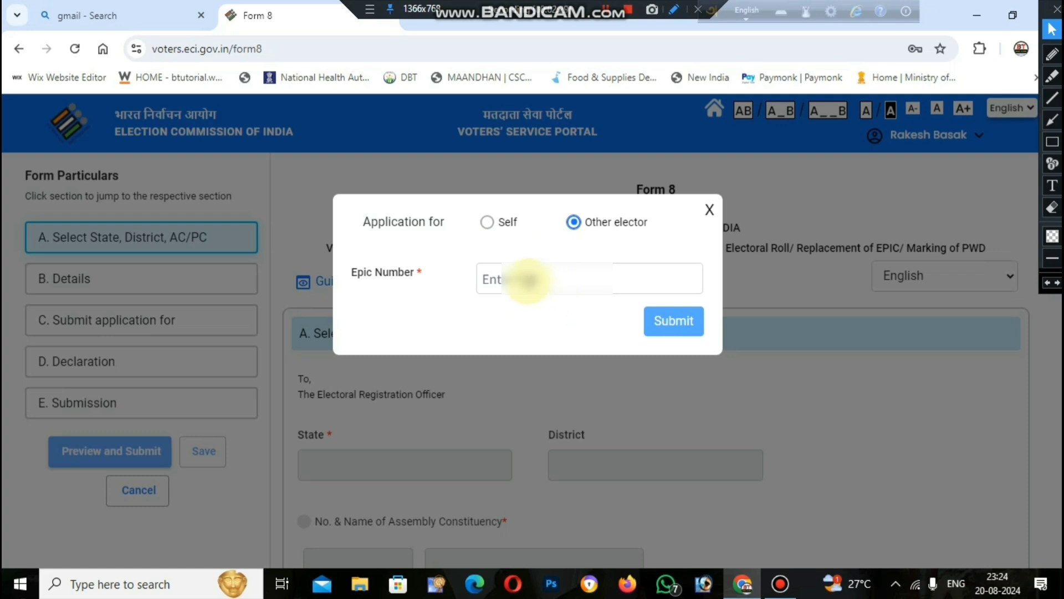
pyautogui.click(486, 221)
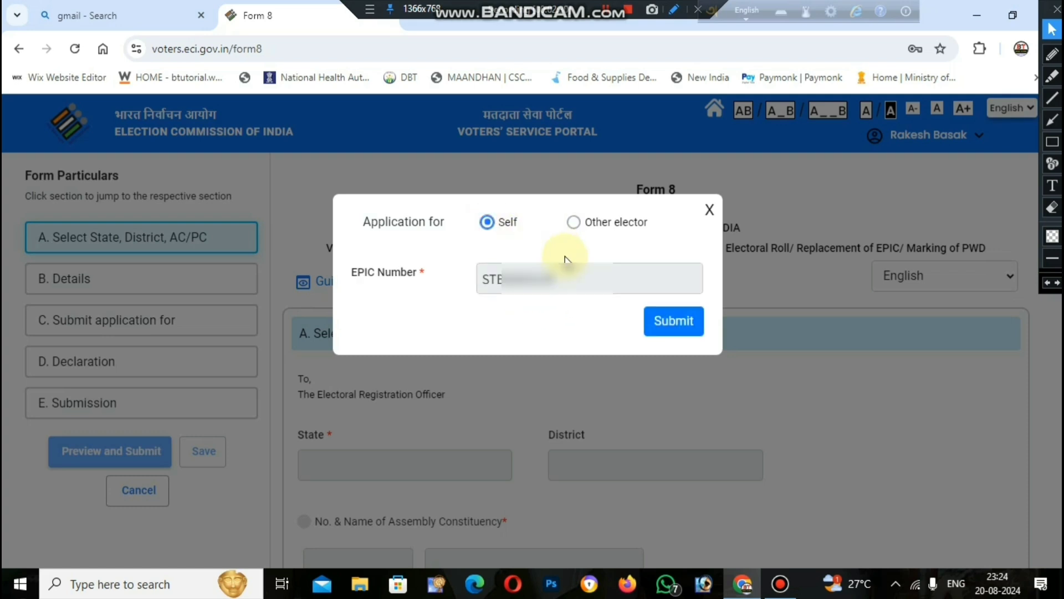
pyautogui.click(669, 321)
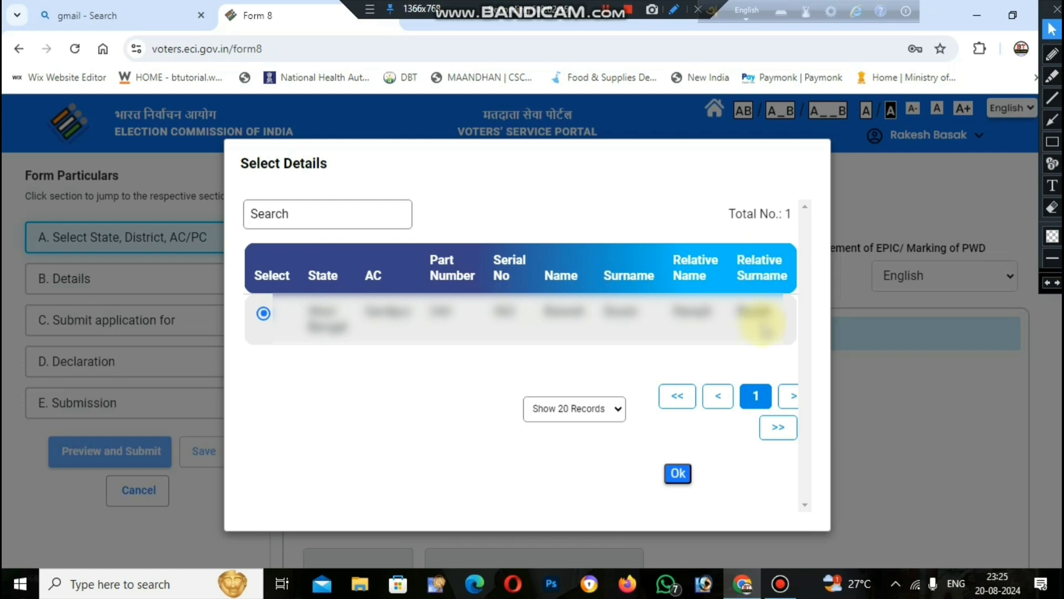
pyautogui.click(677, 474)
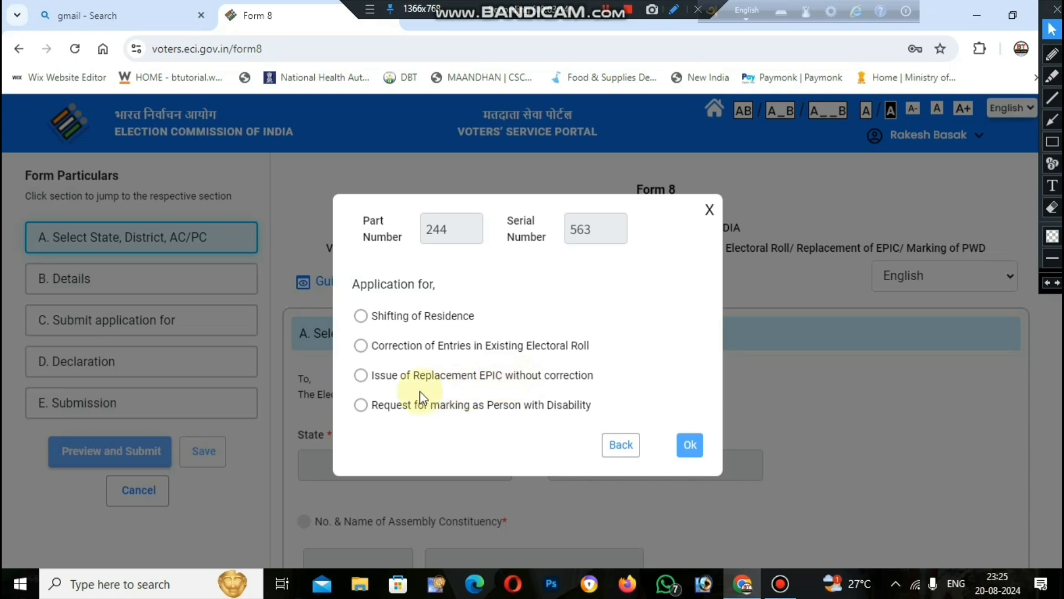
# Apply for Issue of Replacement EPIC without correction, giving the reason as destroyed beyond control, and continue to the declaration.
pyautogui.click(361, 377)
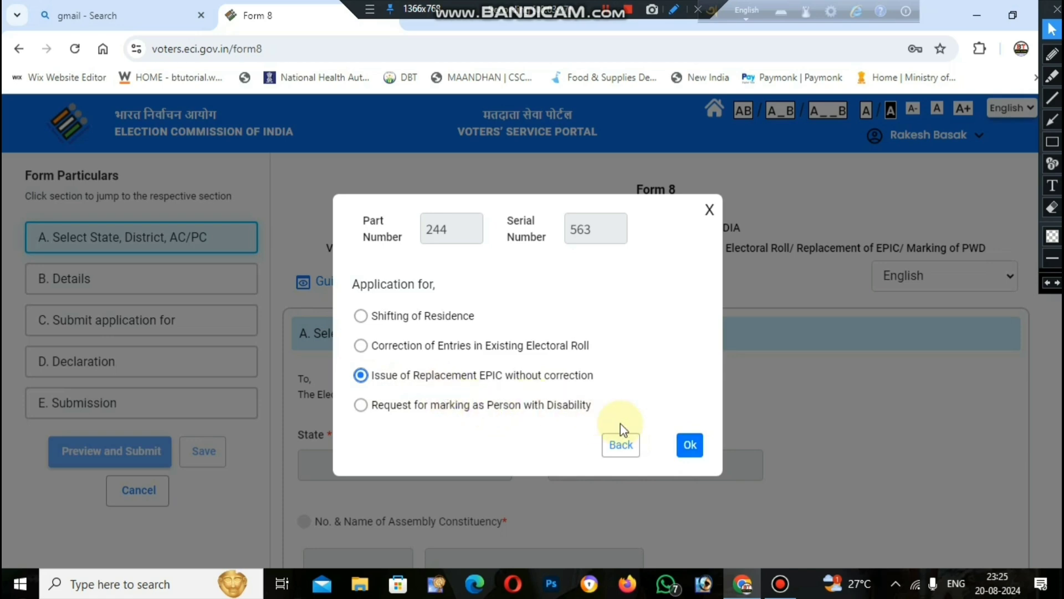
pyautogui.click(687, 448)
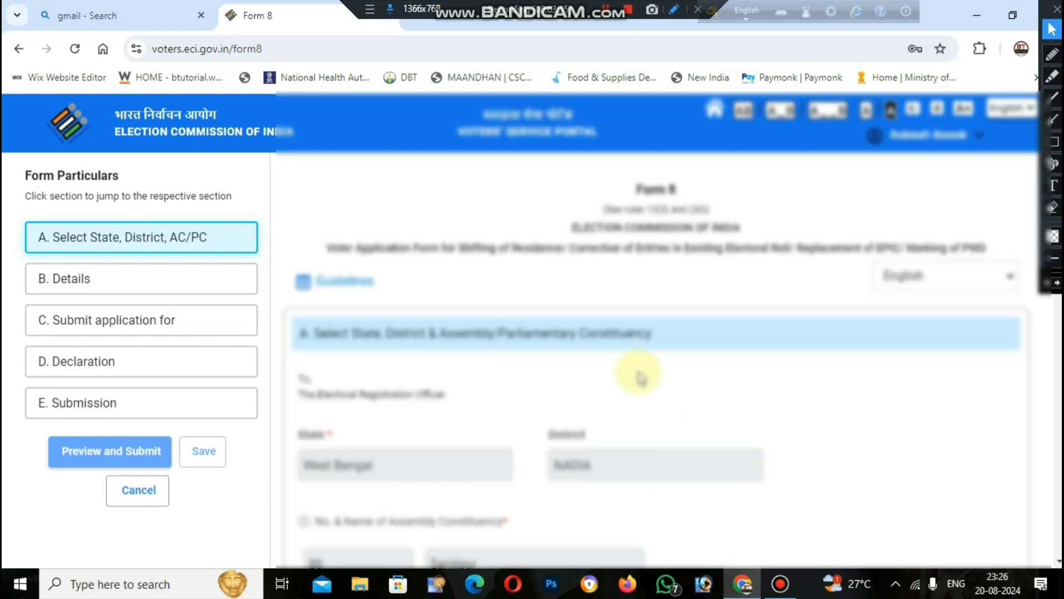
pyautogui.scroll(-10, 654, 363)
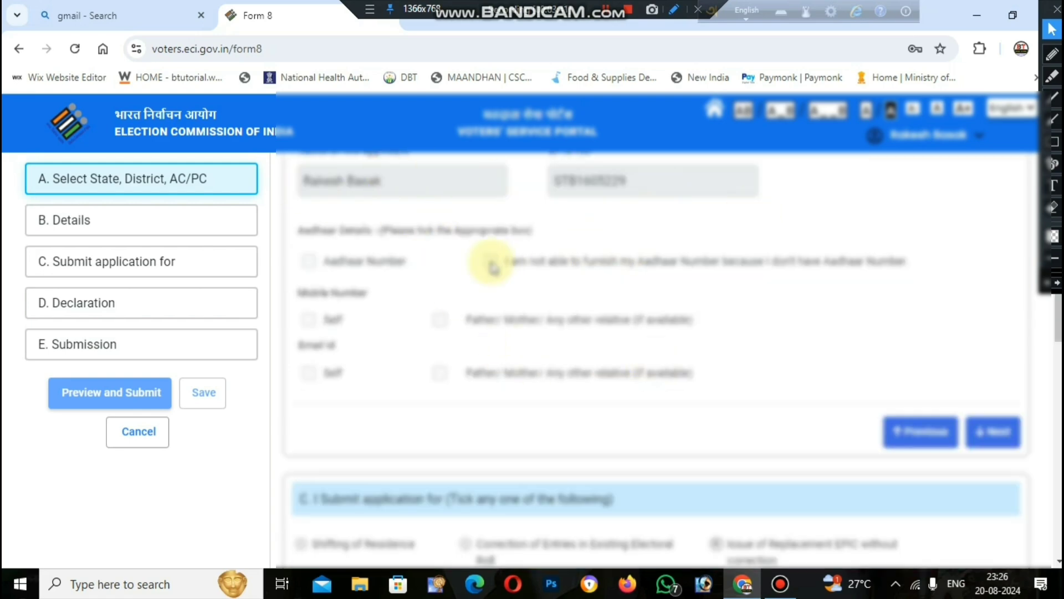
pyautogui.scroll(-3, 567, 251)
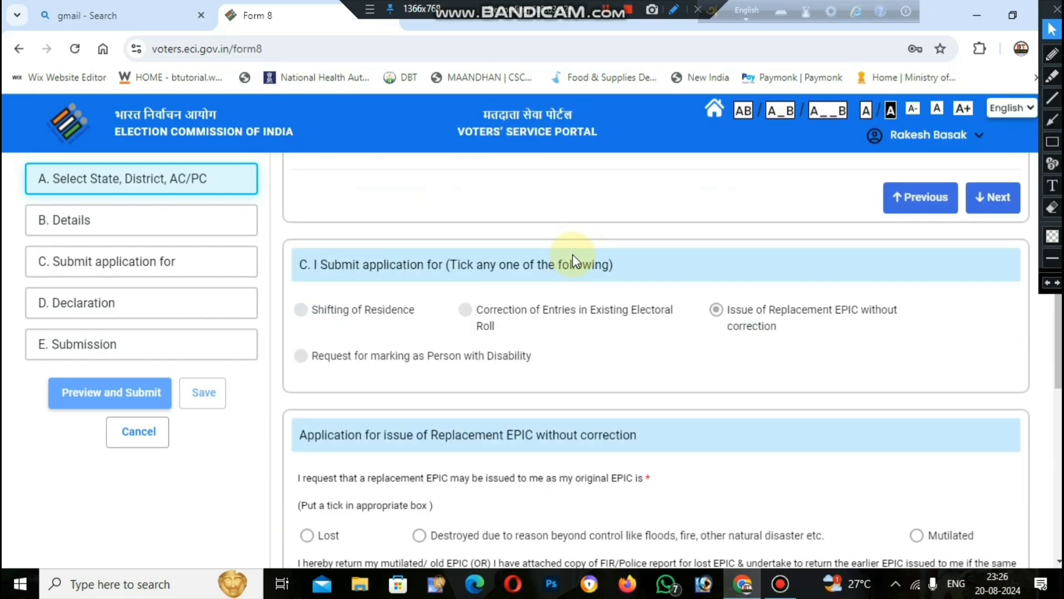
pyautogui.scroll(-1, 573, 254)
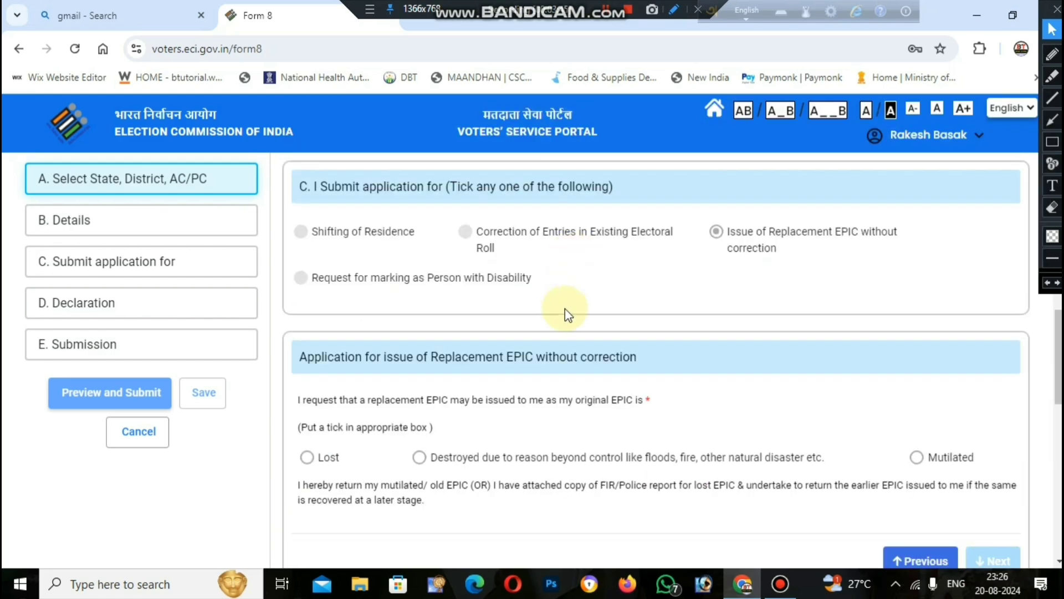
pyautogui.scroll(-3, 566, 309)
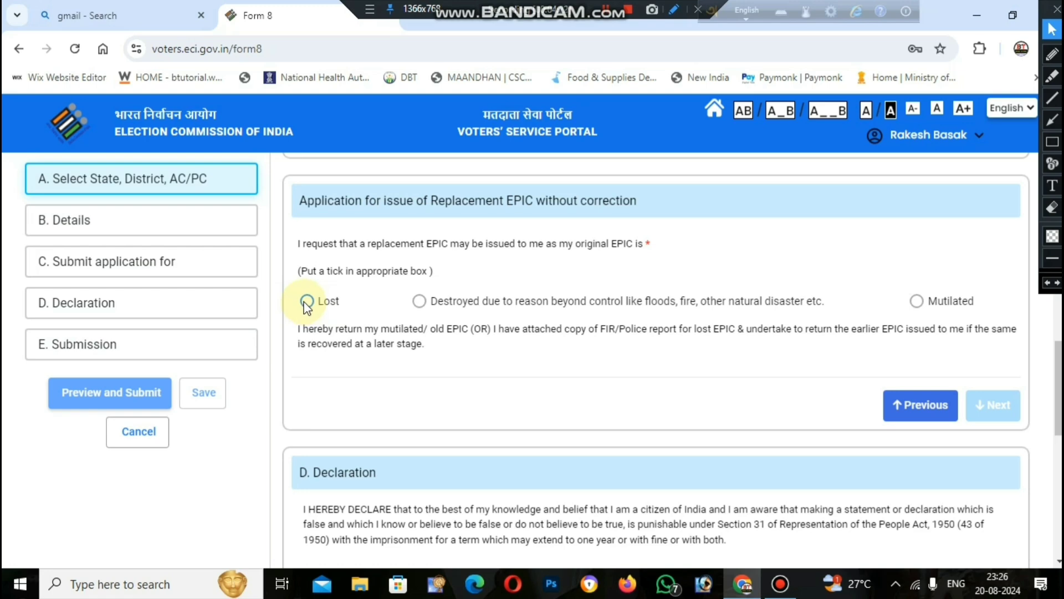
pyautogui.click(419, 303)
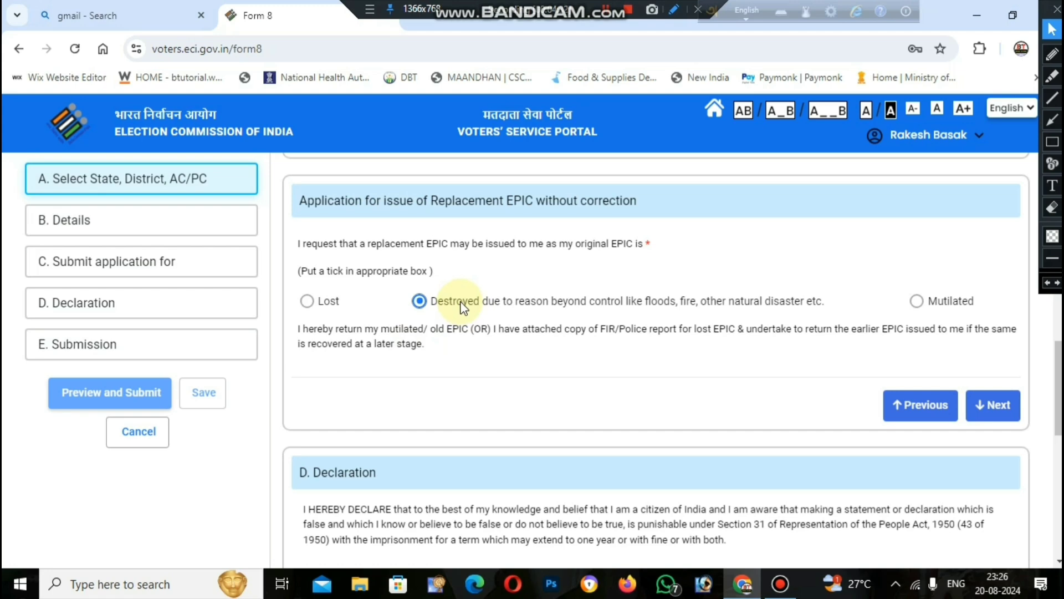
pyautogui.click(993, 405)
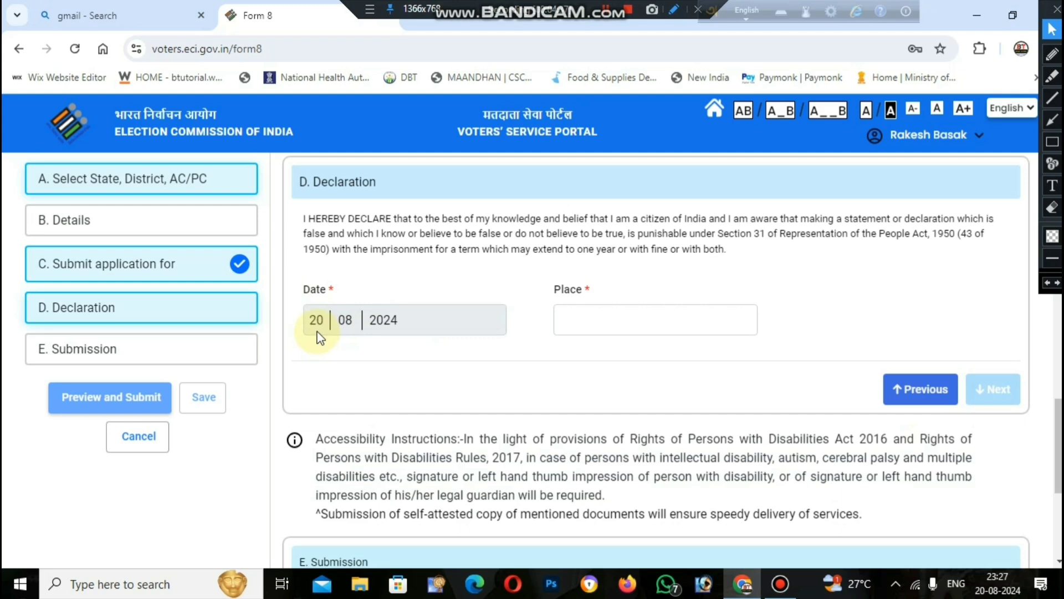
# Enter "phulia" as the declaration's place and continue to the submission section.
pyautogui.click(578, 317)
pyautogui.write('phulia')
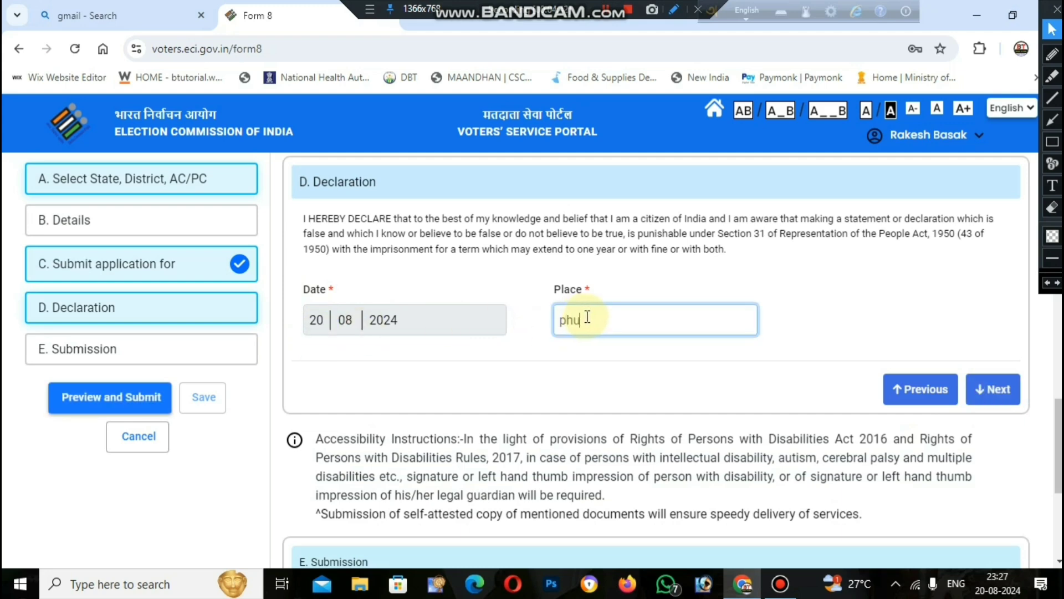
pyautogui.click(995, 388)
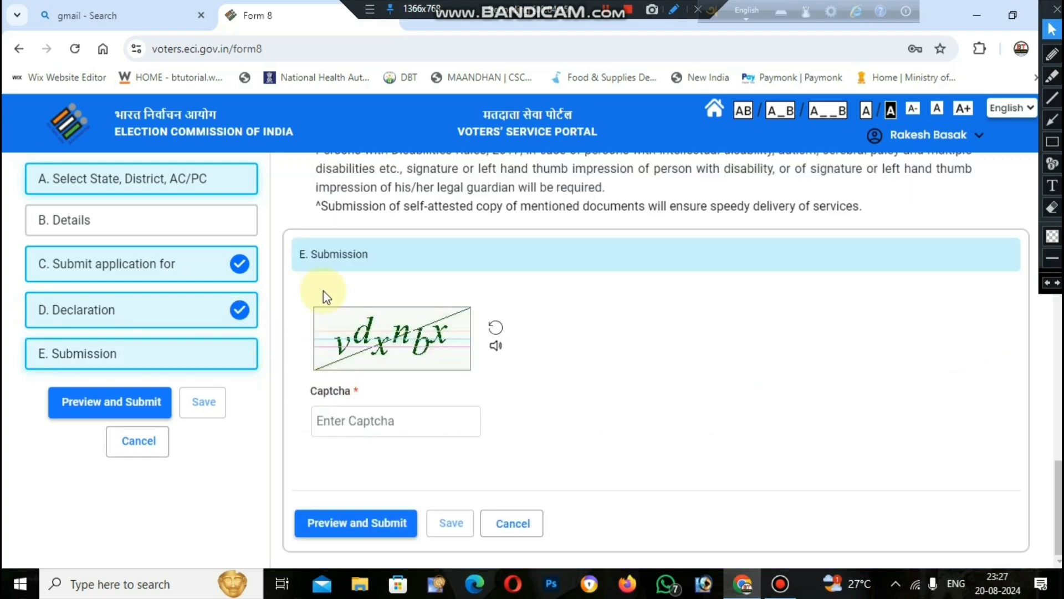
# Fill in the captcha code and open the preview of the completed Form 8.
pyautogui.click(446, 430)
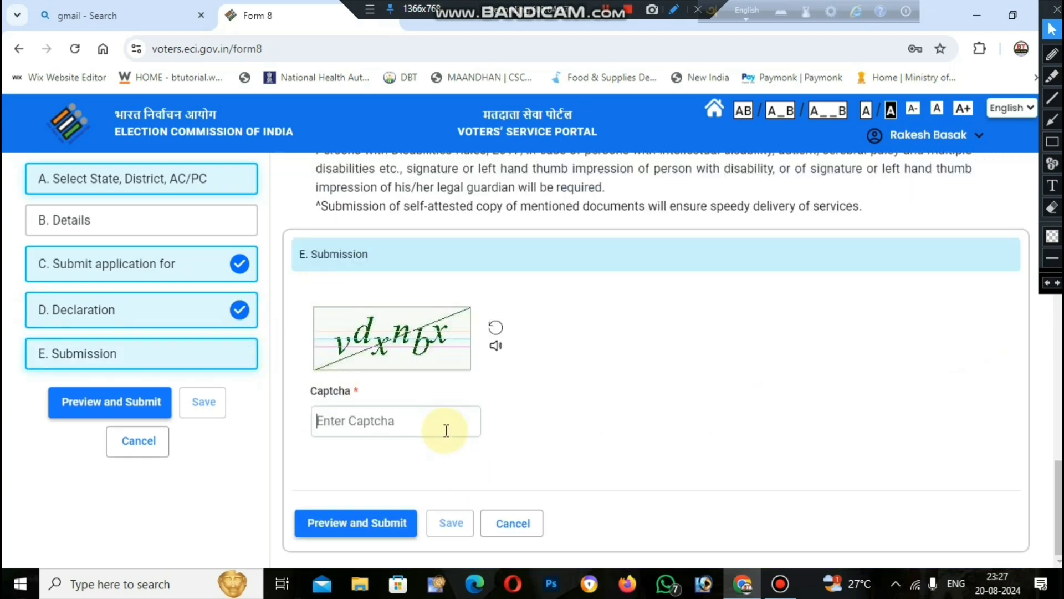
pyautogui.write('vdx')
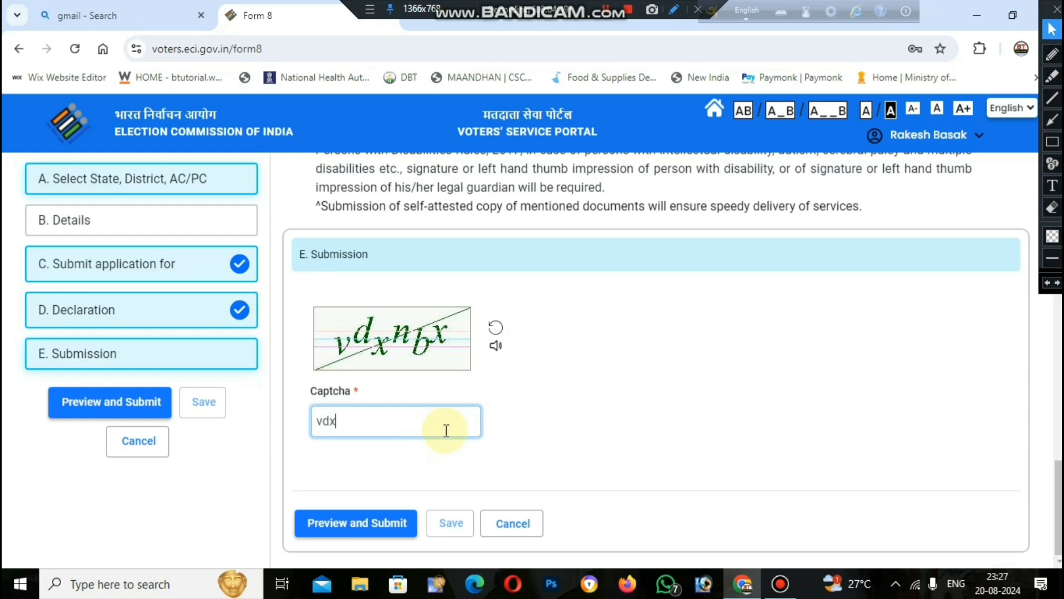
pyautogui.write('nbx')
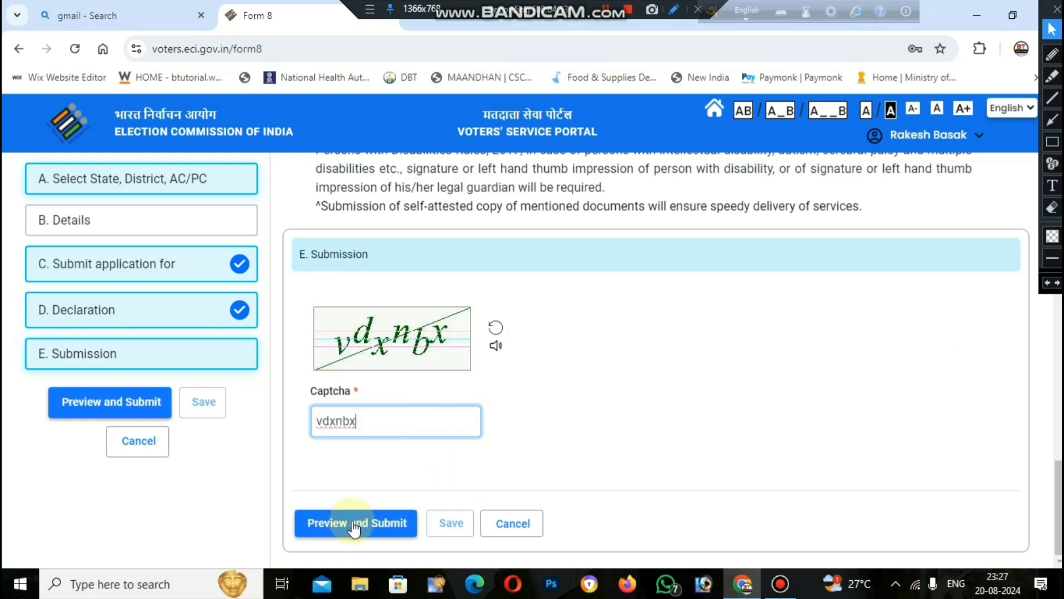
pyautogui.click(354, 523)
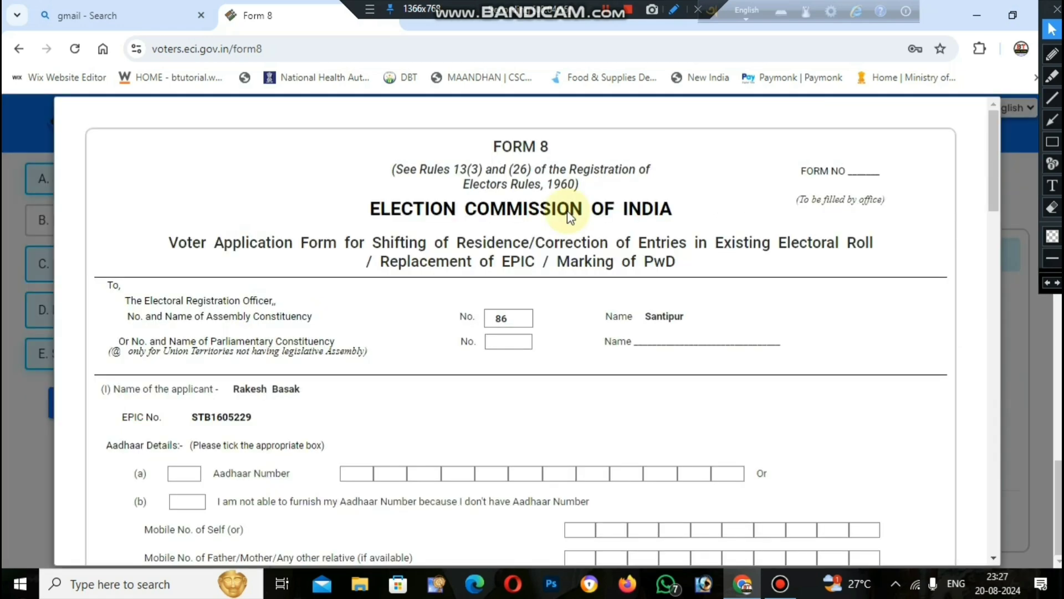
# Review the previewed Form 8 to its end, submit it and confirm the submission.
pyautogui.scroll(-10, 571, 312)
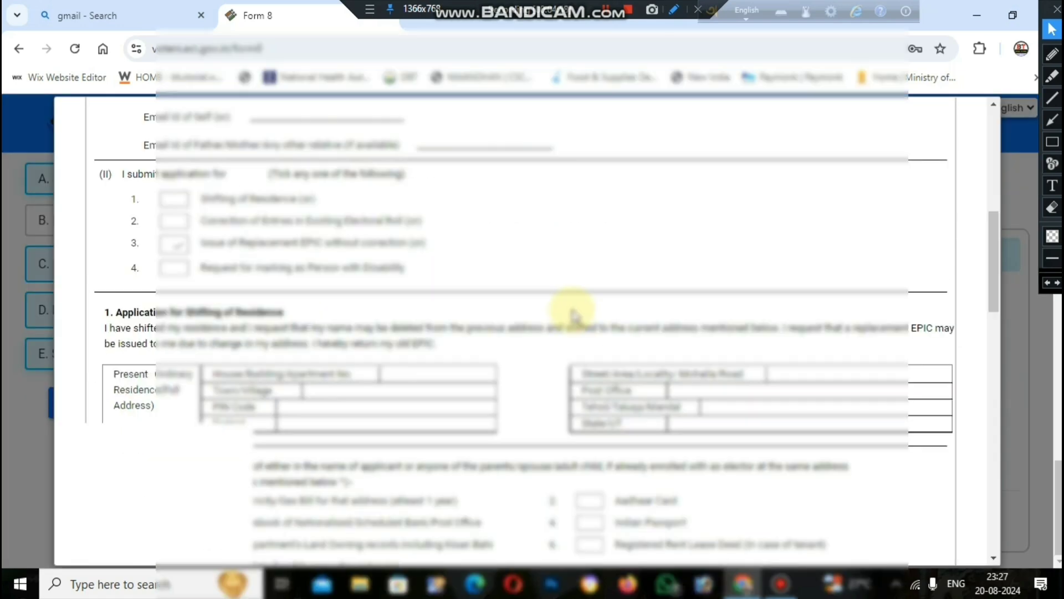
pyautogui.scroll(-10, 571, 313)
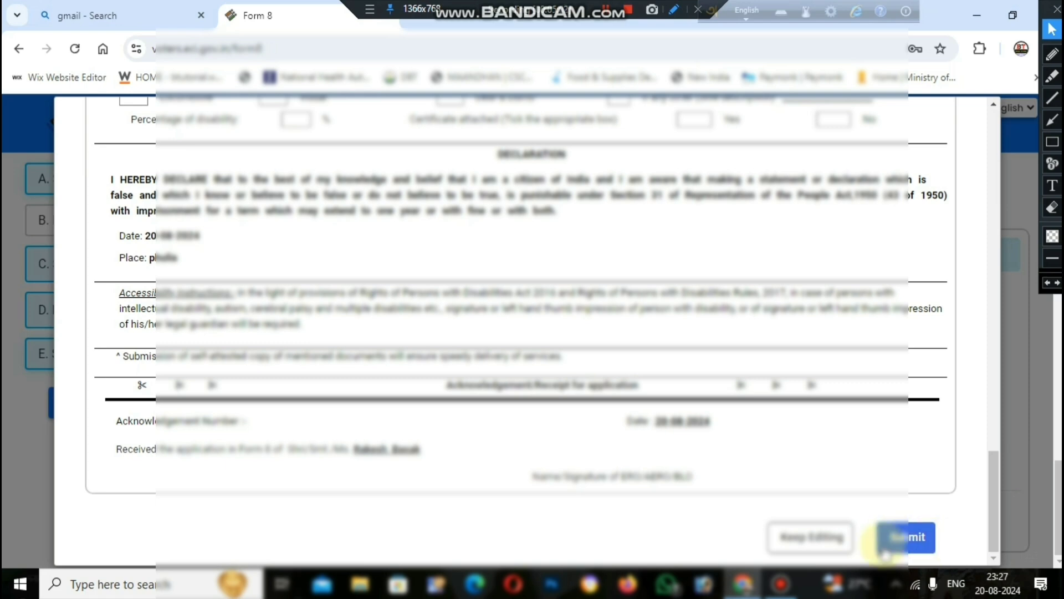
pyautogui.click(914, 545)
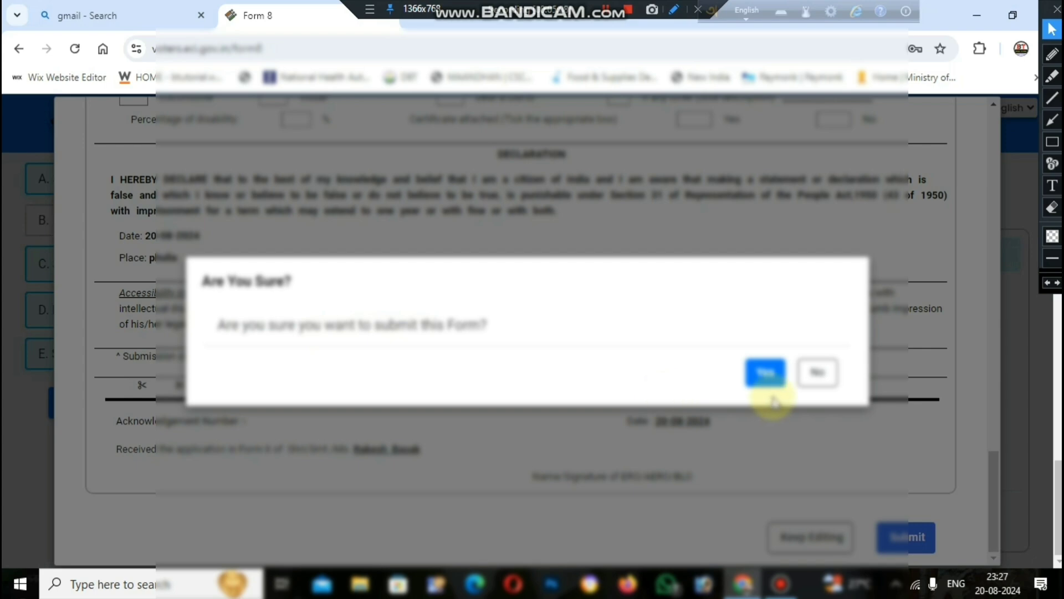
pyautogui.click(765, 378)
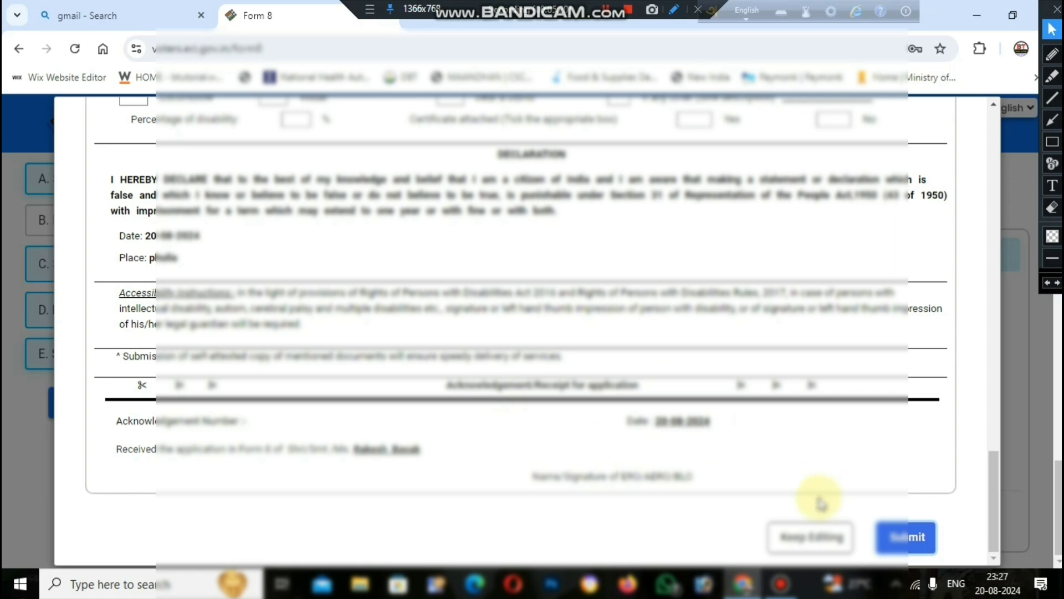
# Leave Form 8 for the portal's home page and open Register Complaint in the National Grievance Redressal System.
pyautogui.scroll(20, 947, 393)
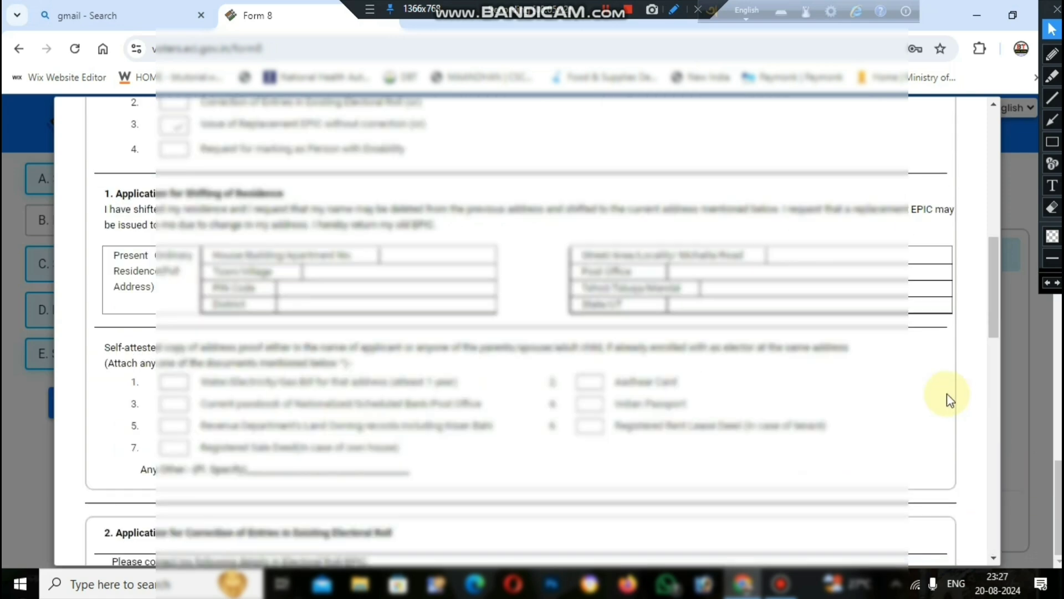
pyautogui.click(1035, 370)
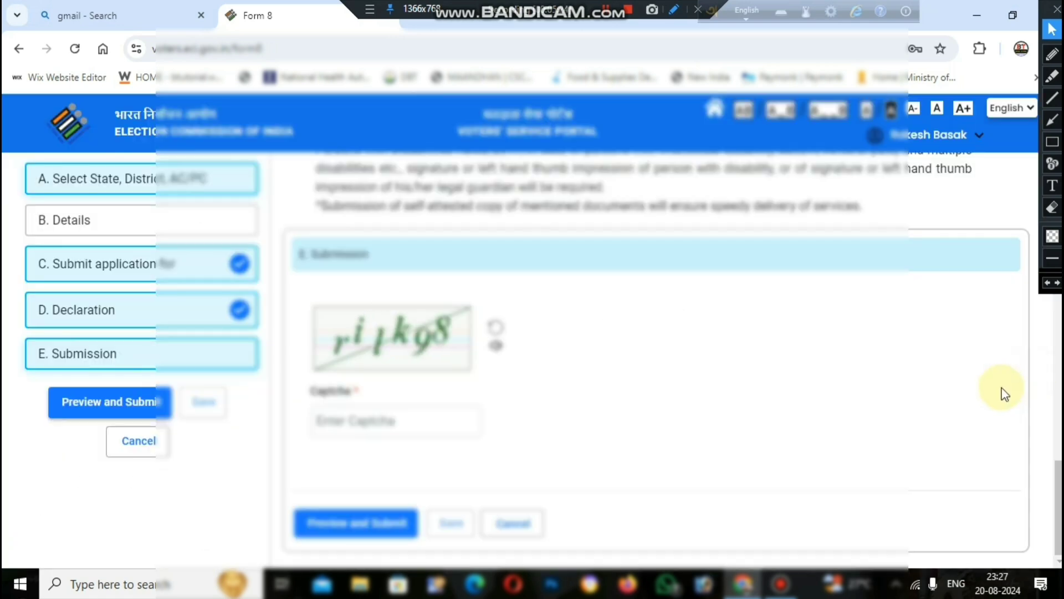
pyautogui.scroll(3, 1005, 393)
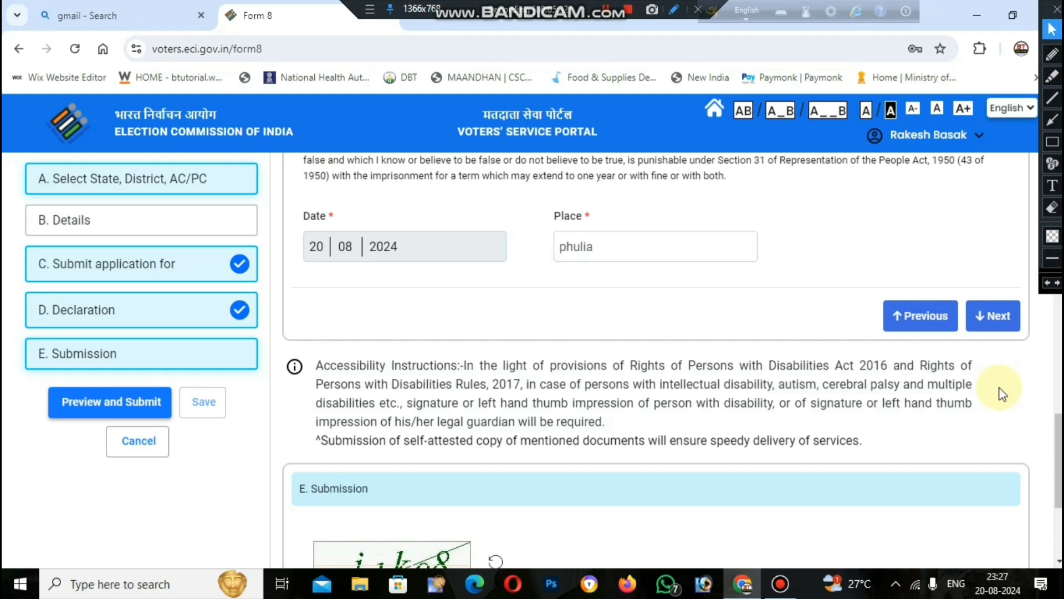
pyautogui.click(717, 118)
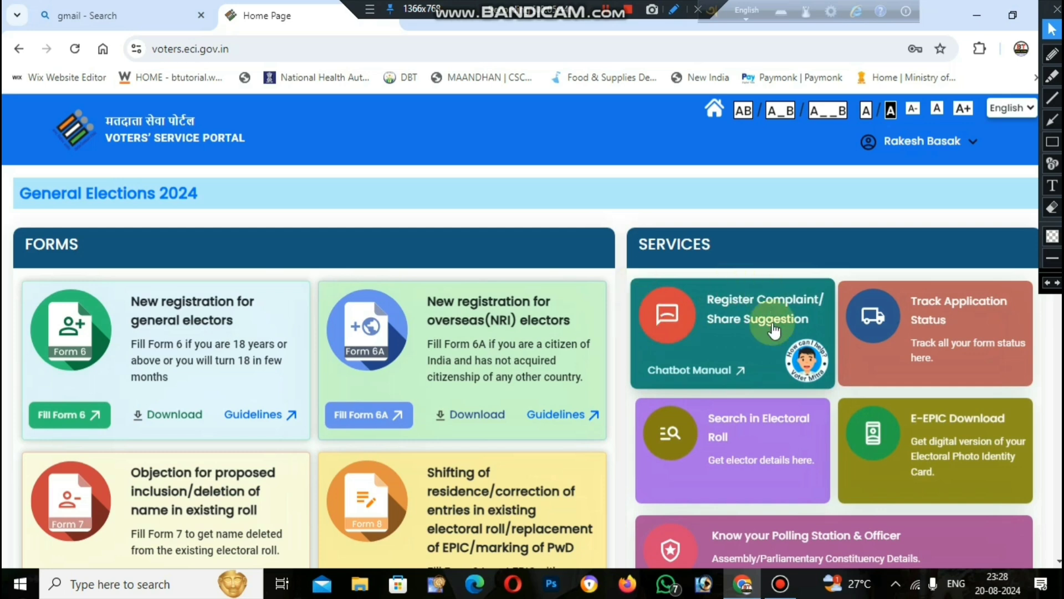
pyautogui.click(724, 302)
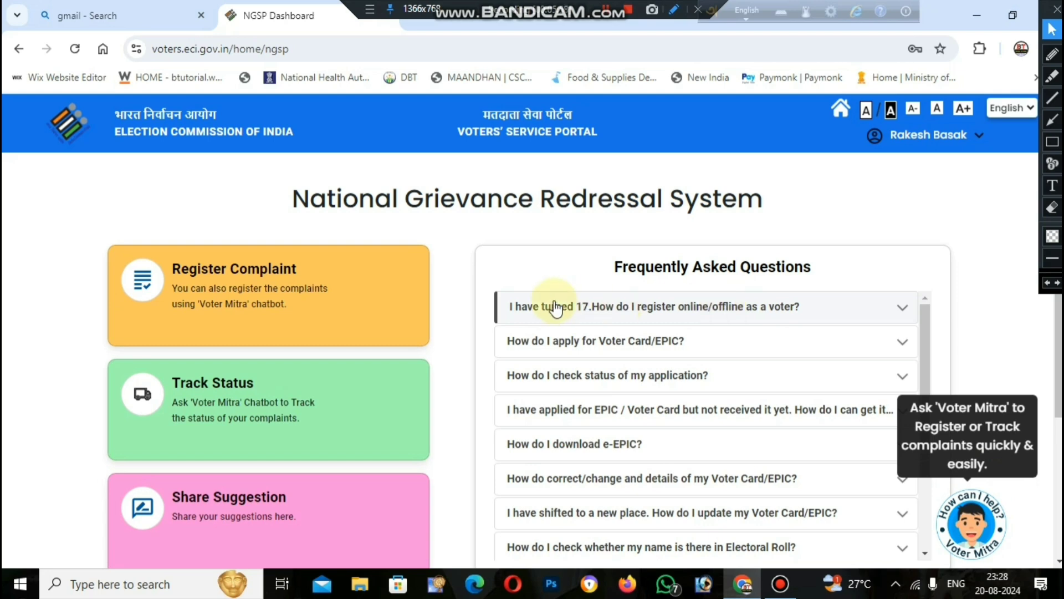
pyautogui.click(205, 280)
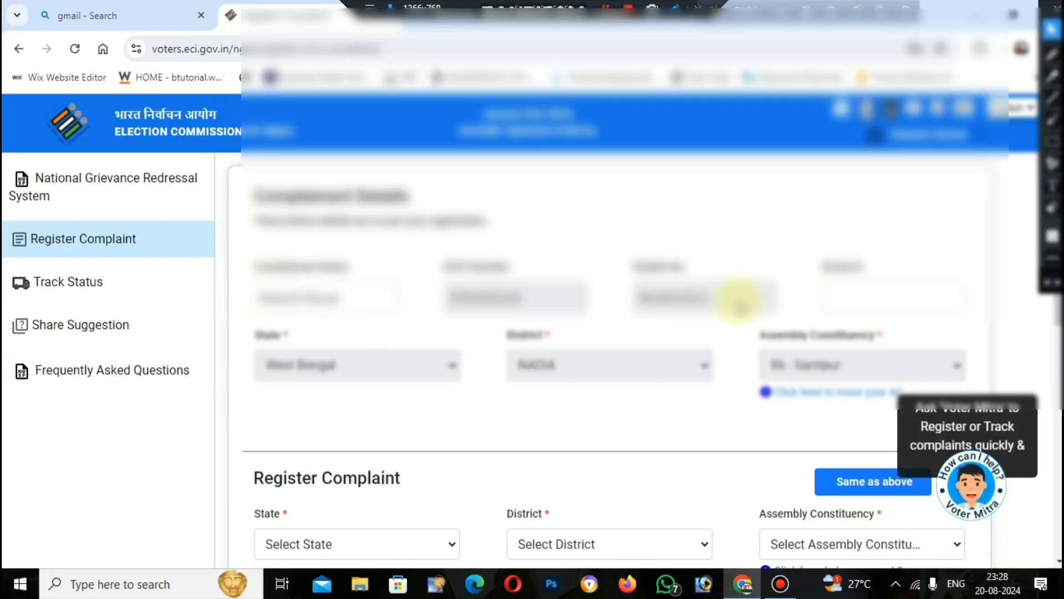
# Set the complaint's state to West Bengal, district to NADIA and assembly constituency to 86 - Santipur.
pyautogui.scroll(-4, 735, 359)
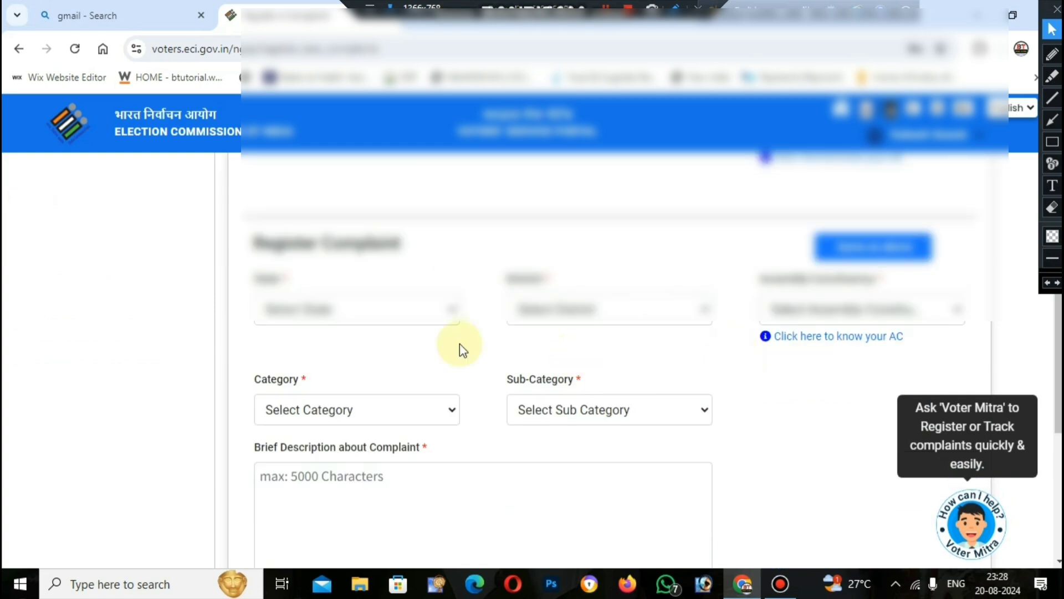
pyautogui.click(387, 309)
pyautogui.scroll(-5, 368, 266)
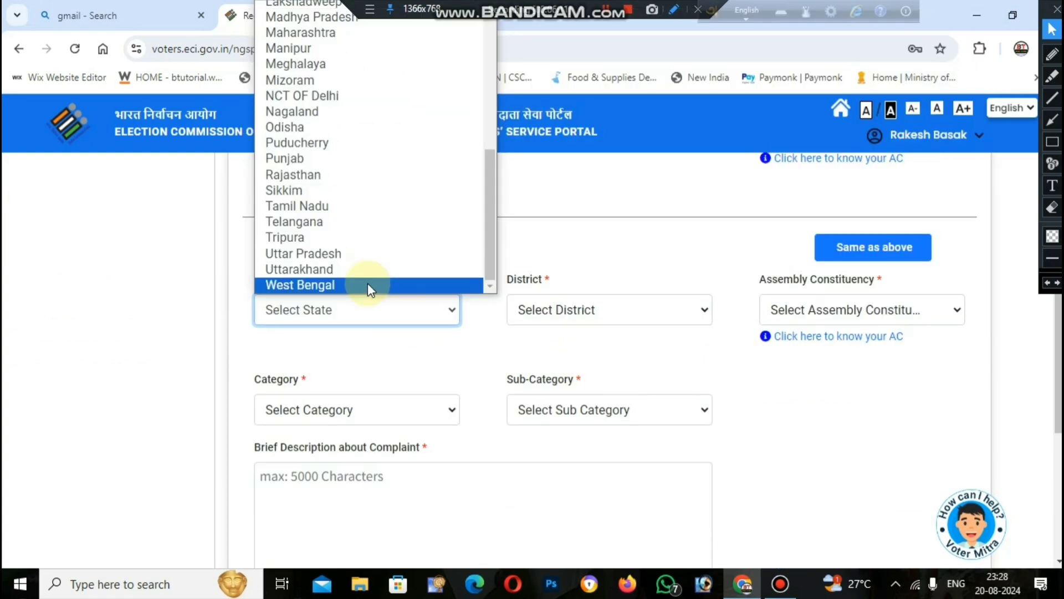
pyautogui.click(368, 282)
pyautogui.click(580, 316)
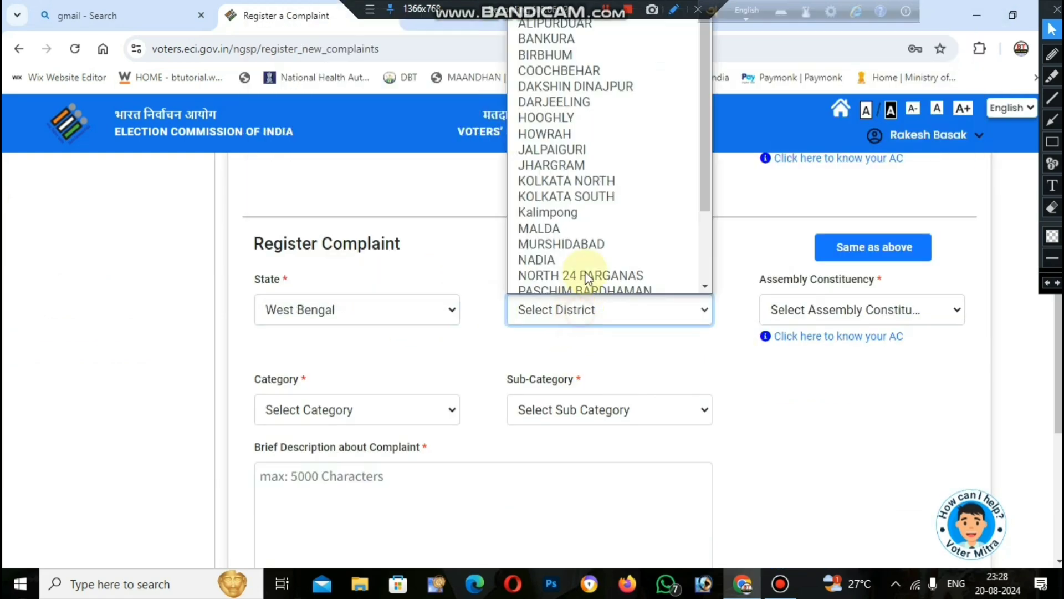
pyautogui.scroll(-1, 548, 249)
pyautogui.click(546, 250)
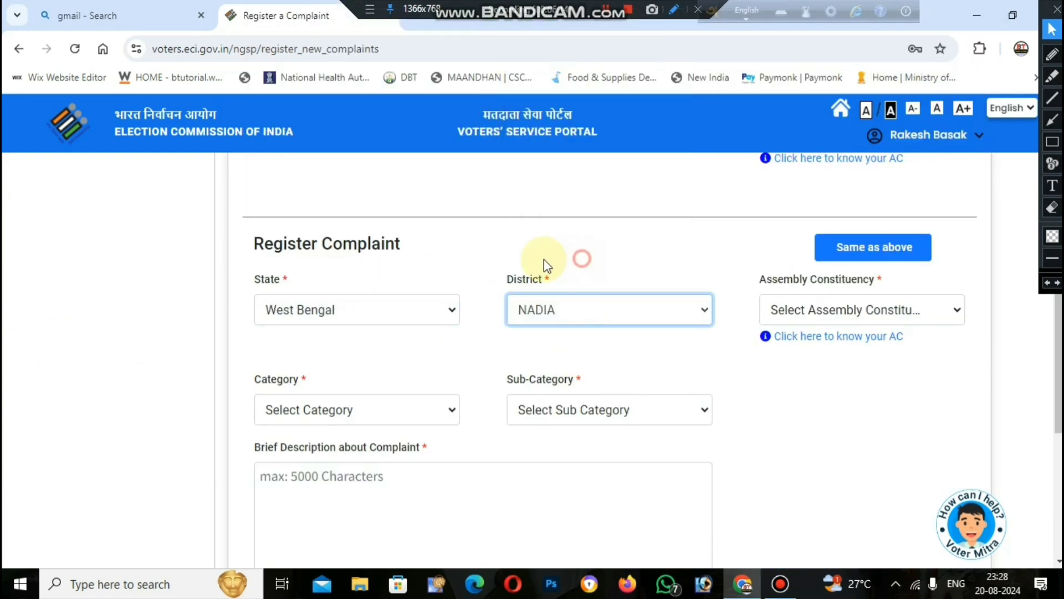
pyautogui.click(908, 314)
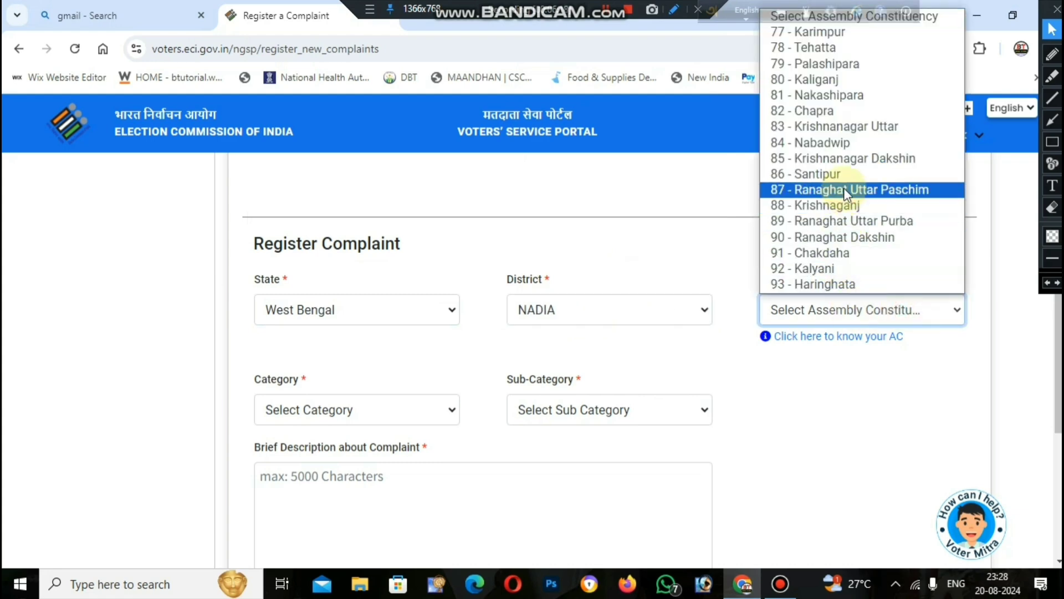
pyautogui.click(832, 173)
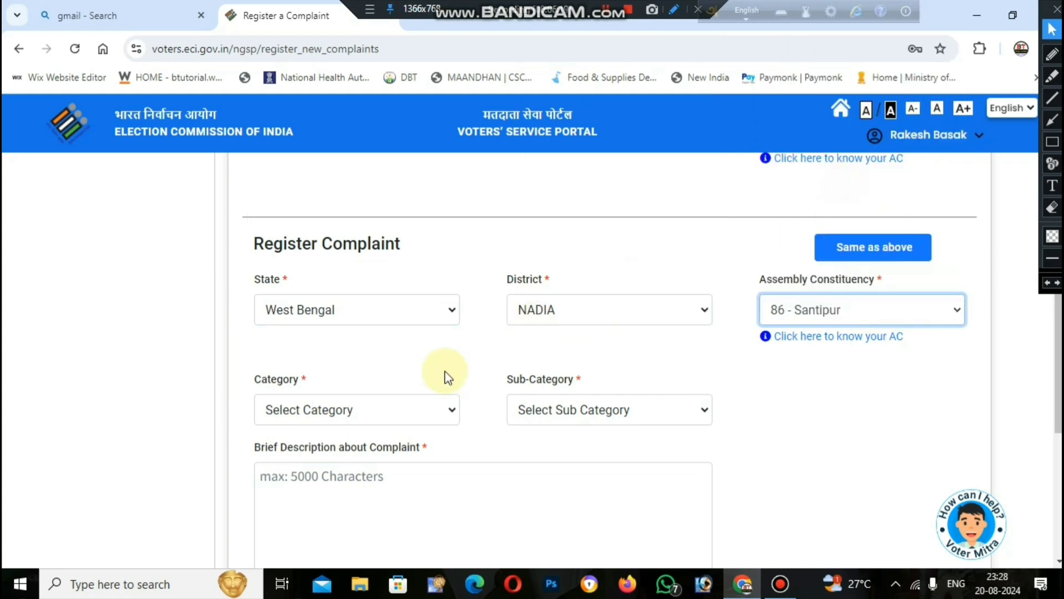
# Choose EPIC as the complaint's category and "EPIC not delivered" as its sub-category.
pyautogui.click(371, 408)
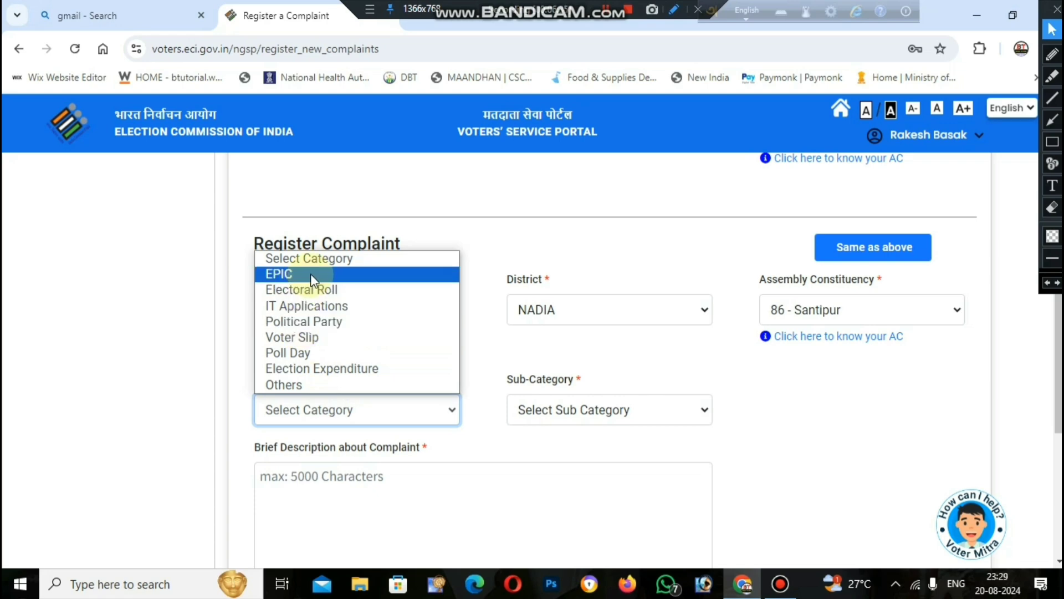
pyautogui.click(293, 273)
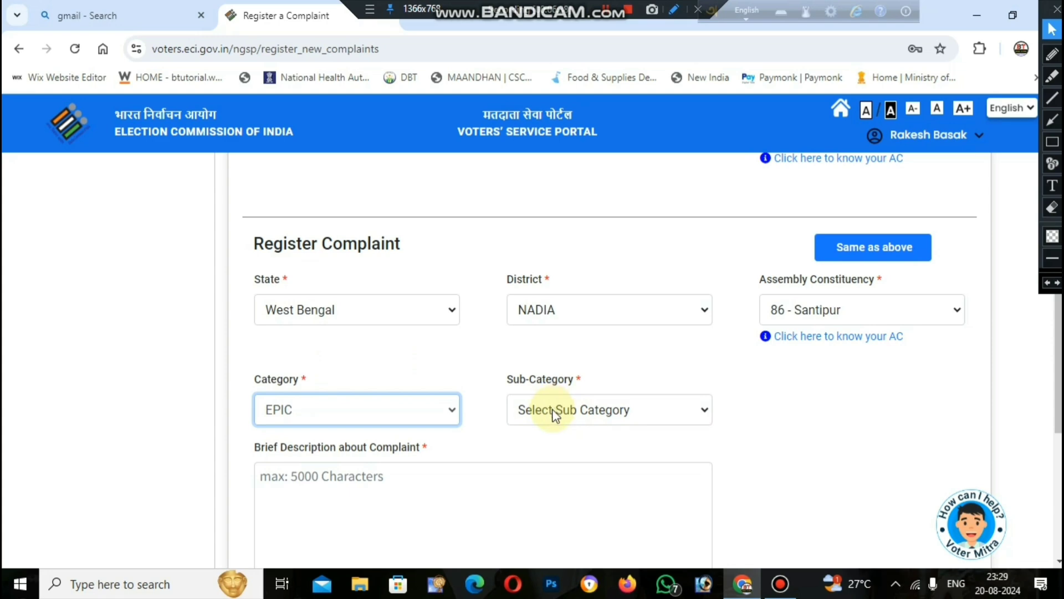
pyautogui.click(607, 413)
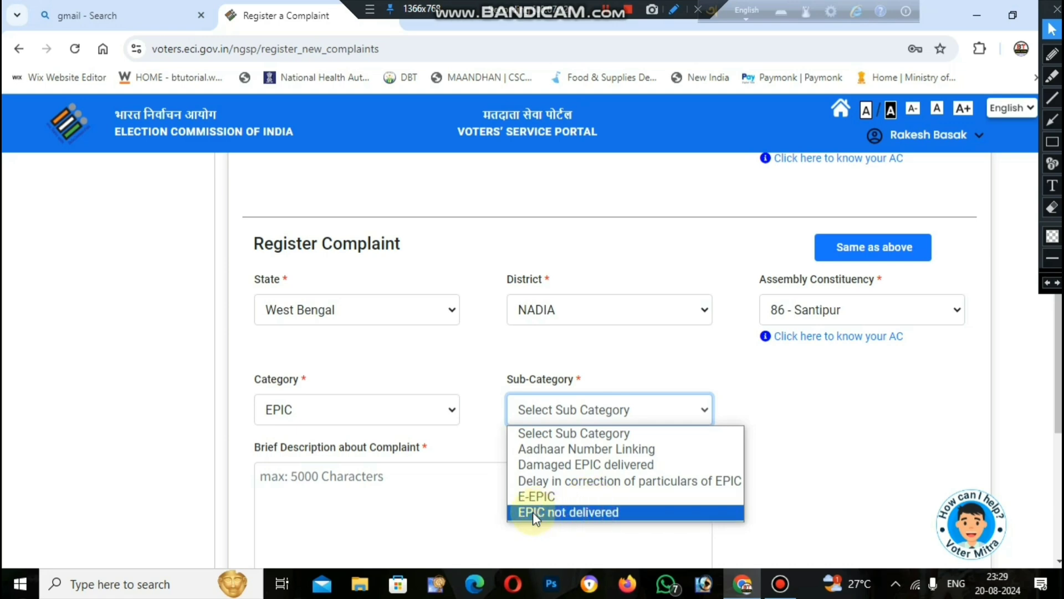
pyautogui.click(574, 515)
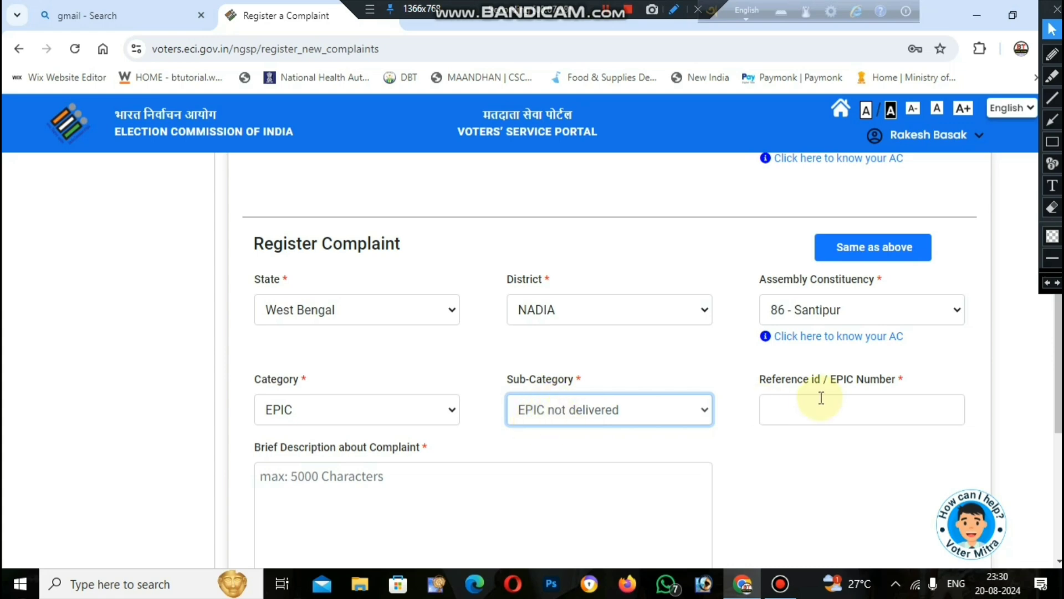
# Look over the complaint's EPIC number, description and supporting document fields without filling them, and open the complaint status tracking page.
pyautogui.click(848, 402)
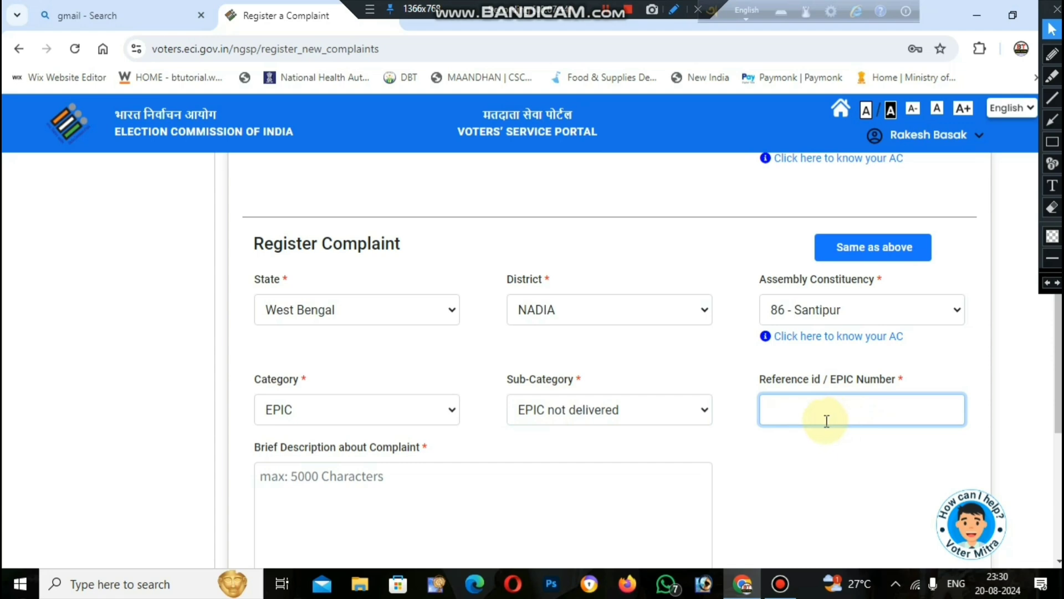
pyautogui.scroll(-3, 341, 390)
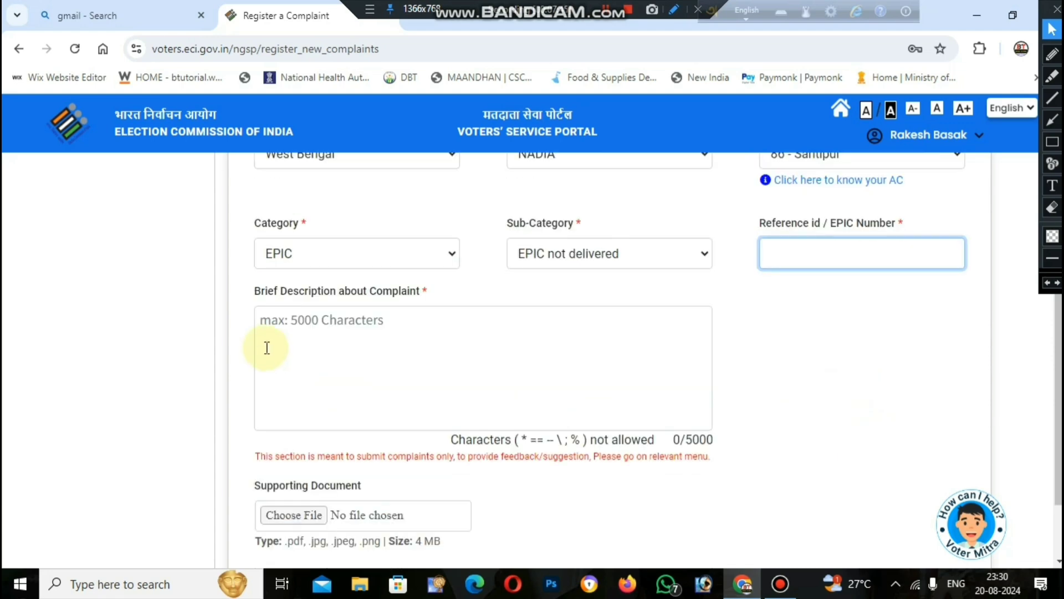
pyautogui.click(310, 326)
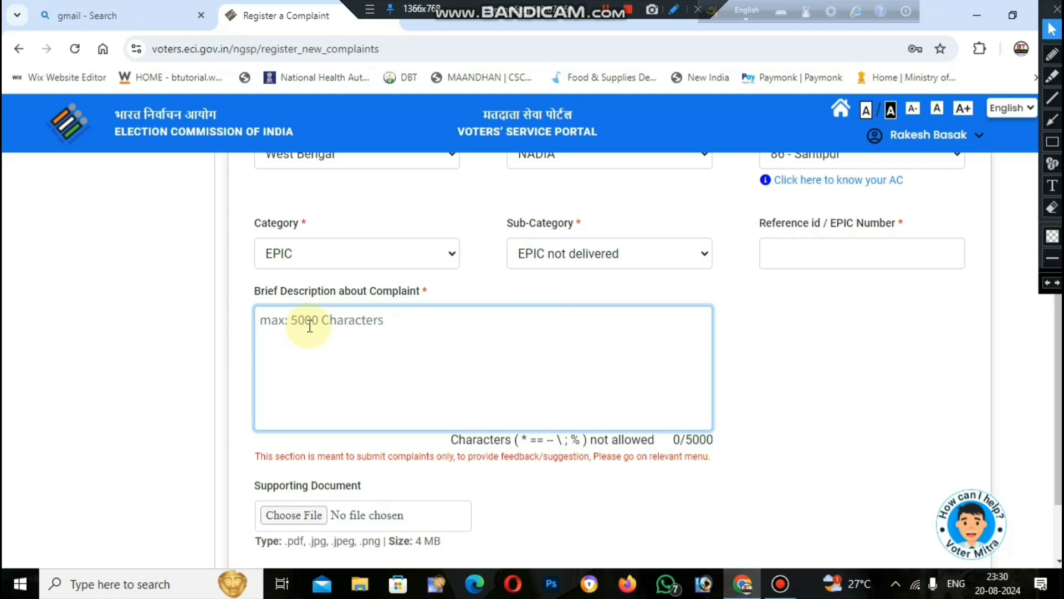
pyautogui.scroll(-2, 332, 371)
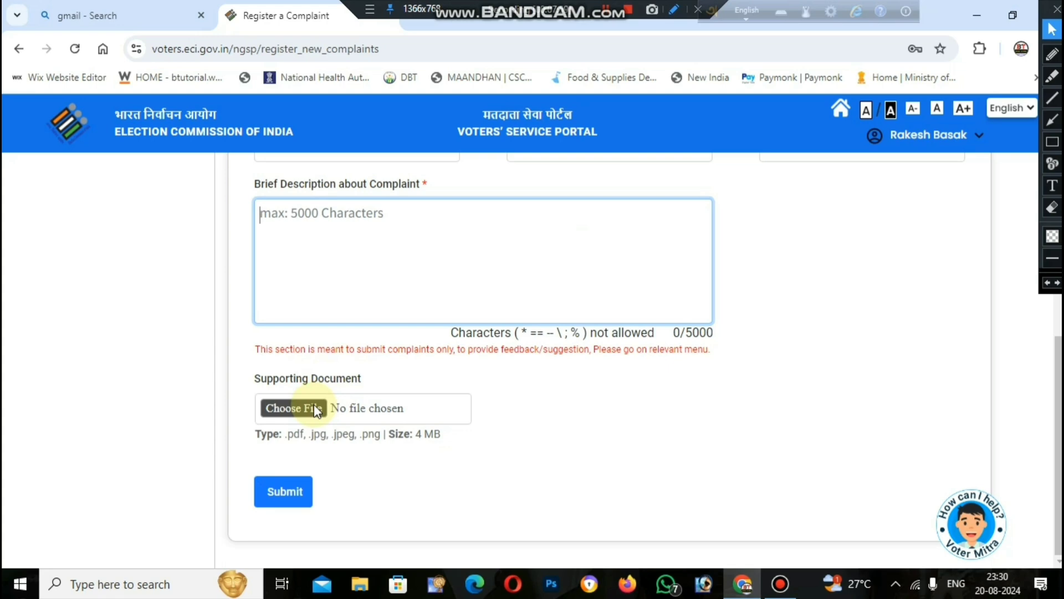
pyautogui.scroll(3, 276, 331)
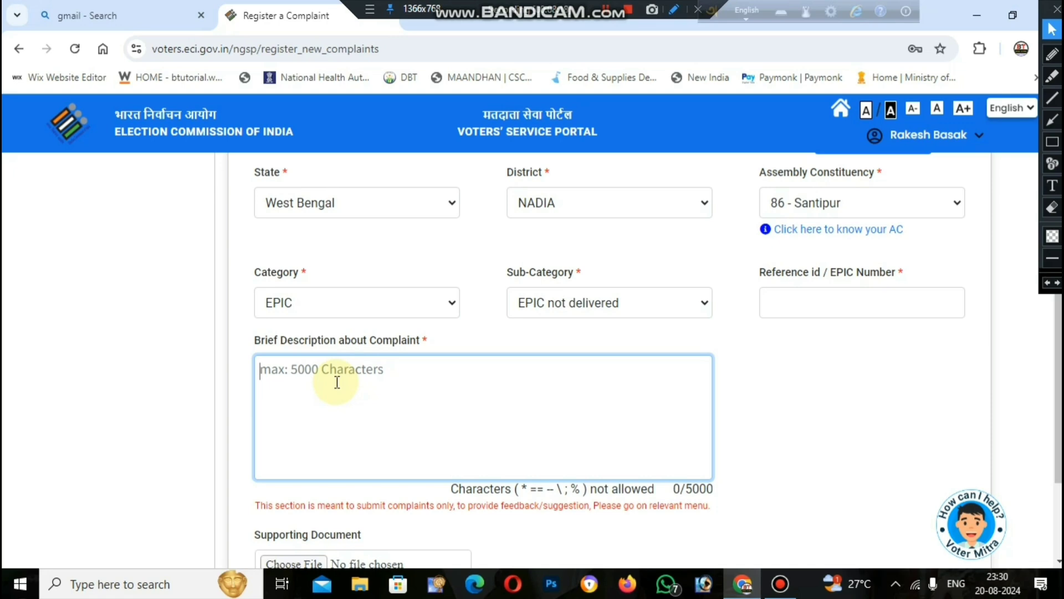
pyautogui.scroll(-3, 345, 418)
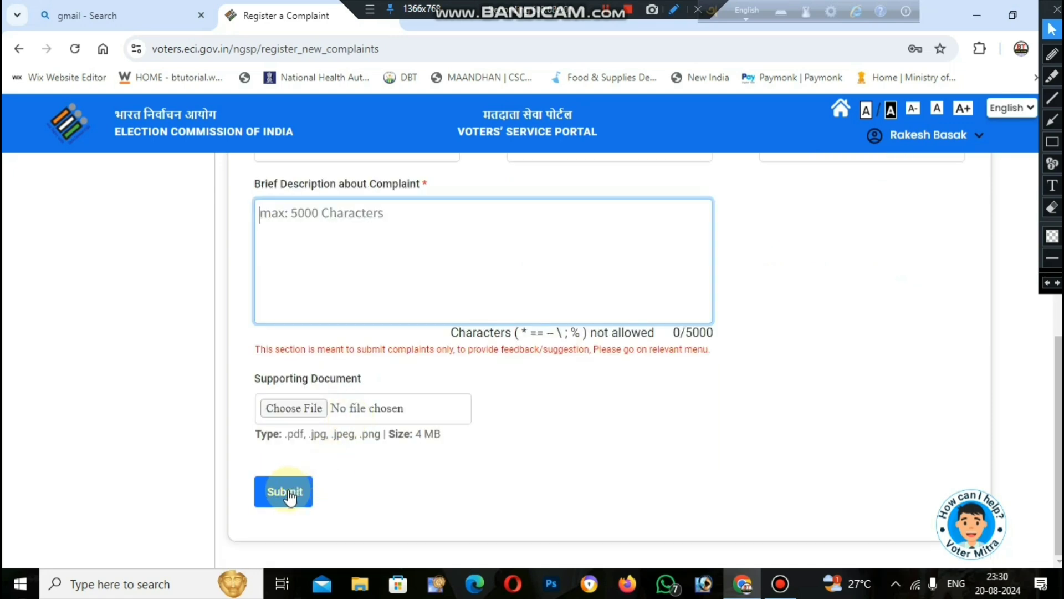
pyautogui.scroll(8, 821, 520)
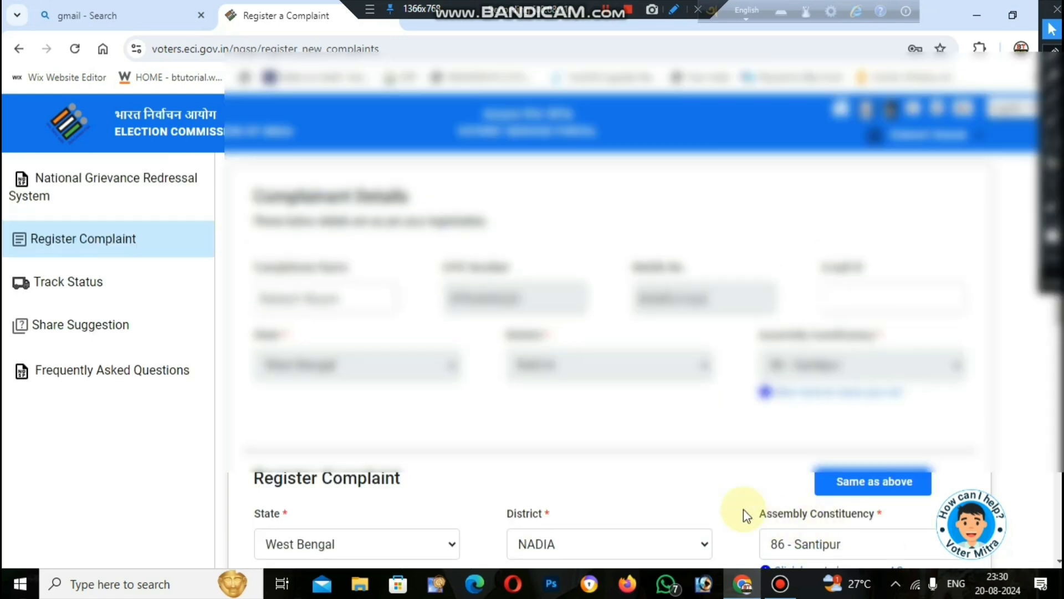
pyautogui.click(60, 283)
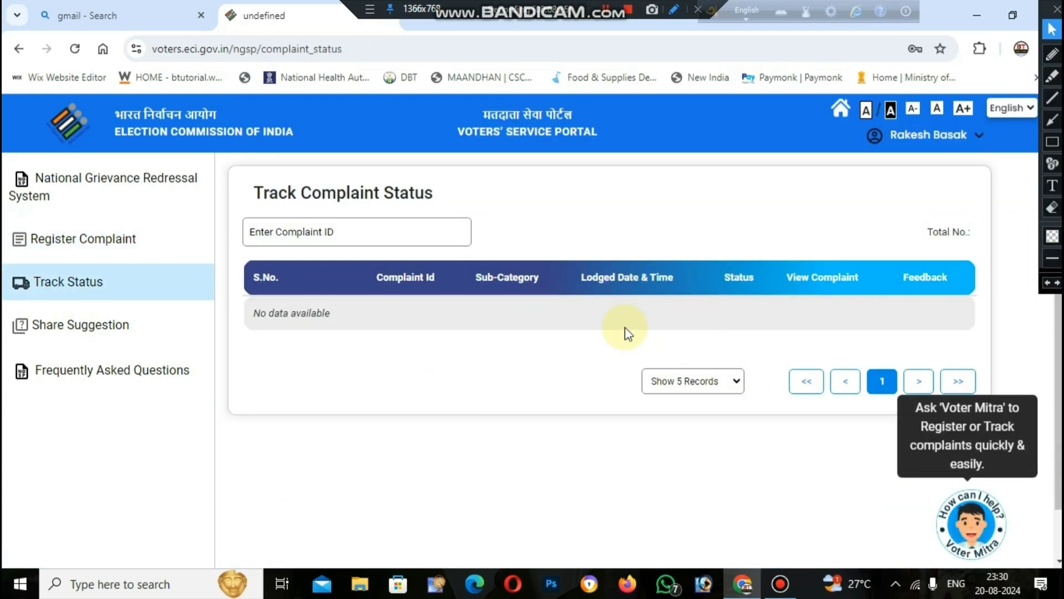